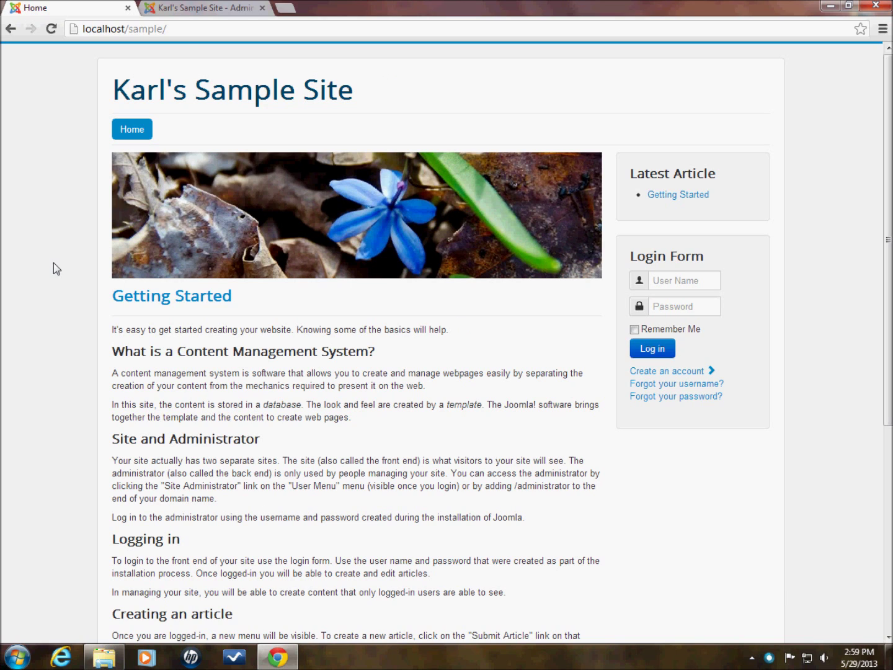
# - Switch to the site's Administration browser tab to bring up the Joomla Control Panel
pyautogui.click(198, 8)
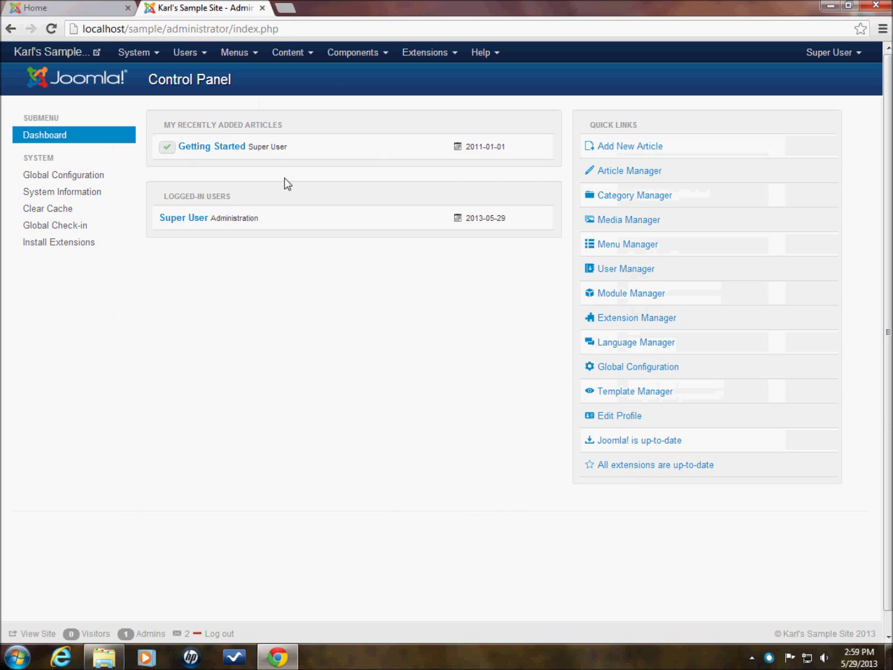
pyautogui.click(358, 53)
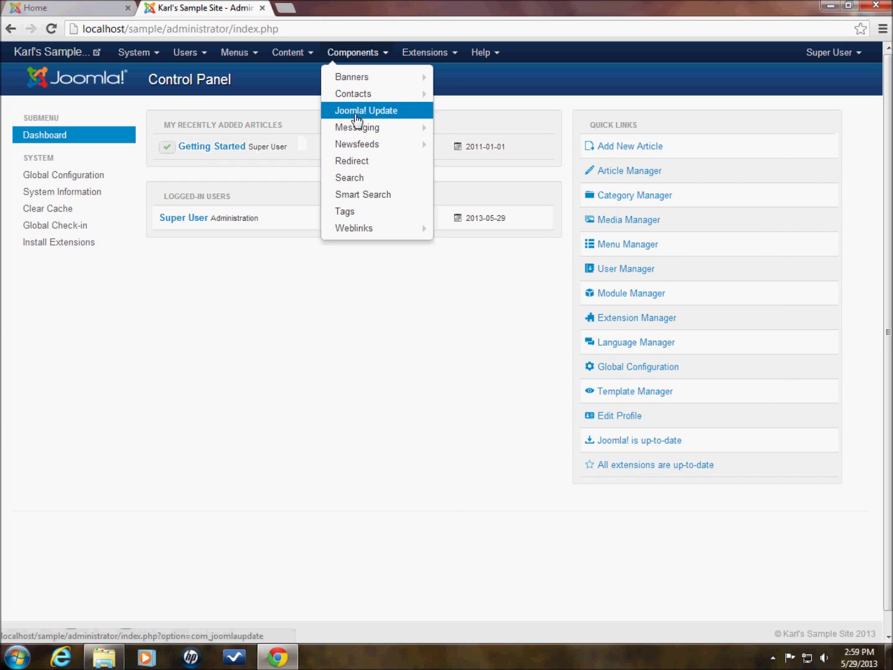
pyautogui.moveTo(364, 131)
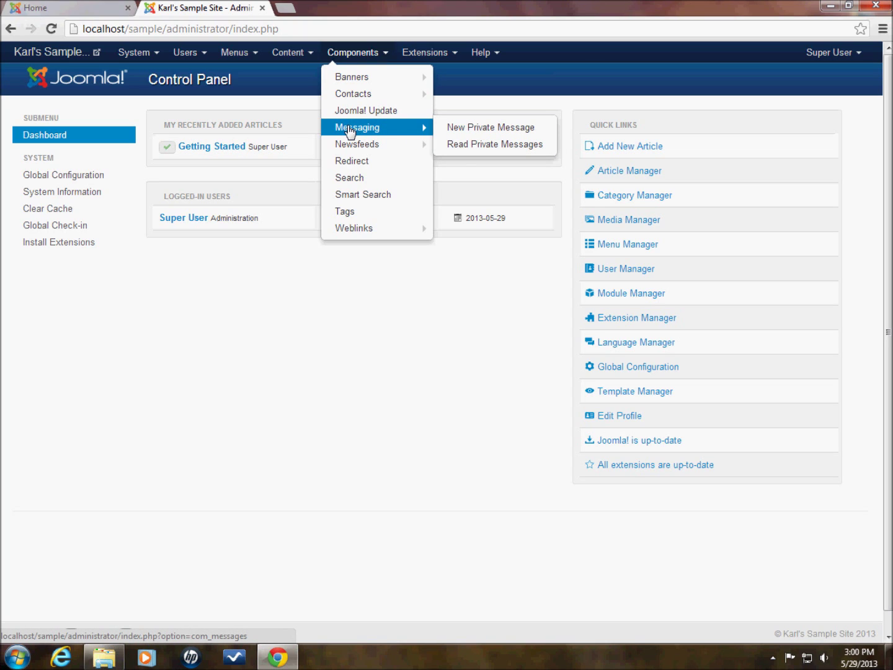
pyautogui.click(189, 57)
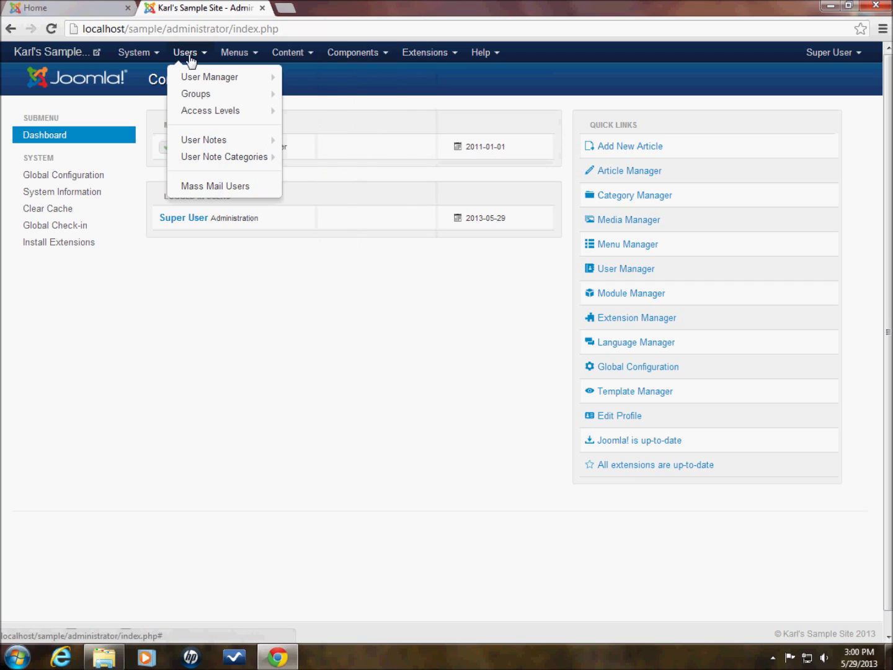
pyautogui.moveTo(196, 83)
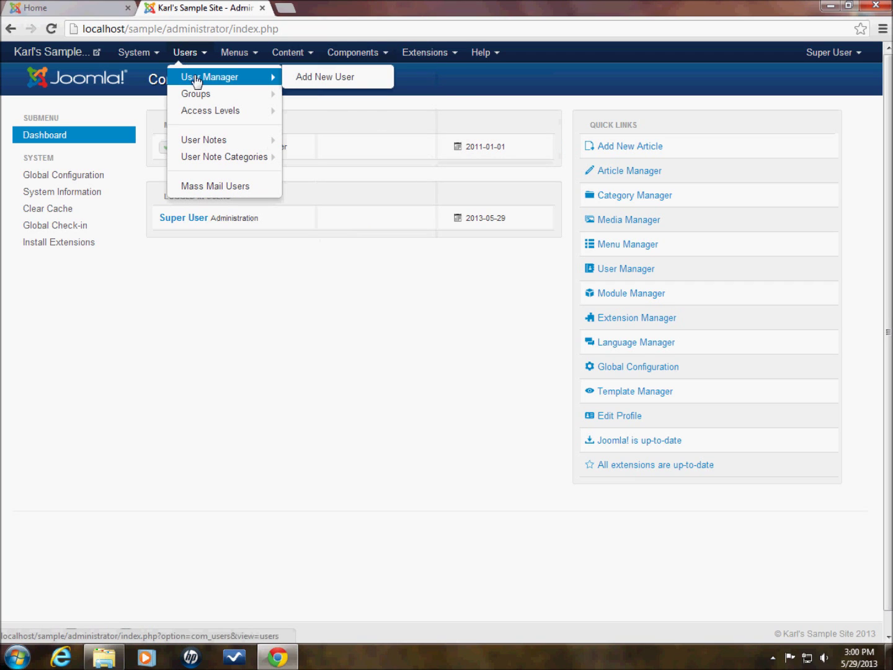
# - Open the User Manager list of the seven site users and their groups, then the System menu
pyautogui.click(197, 82)
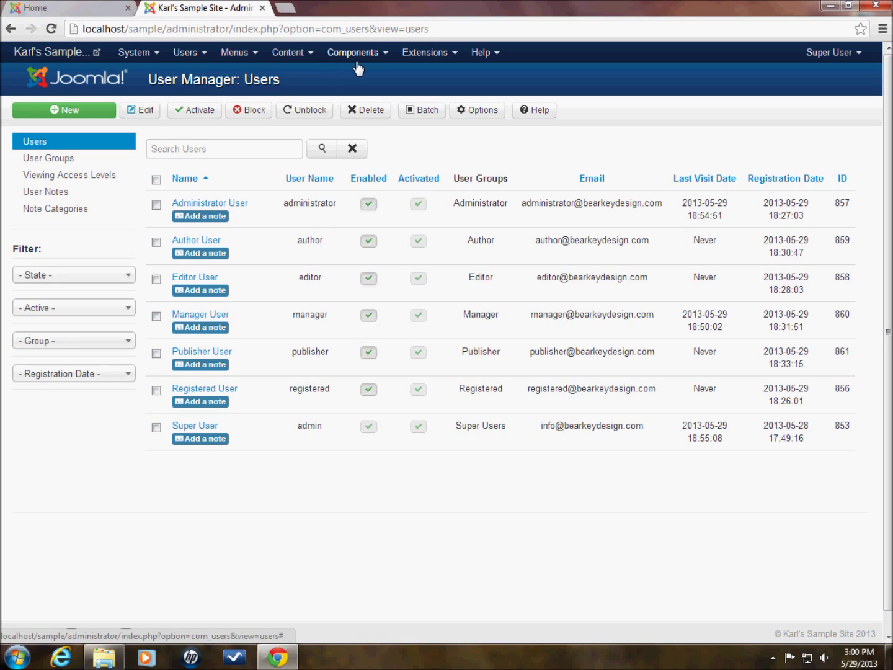
pyautogui.click(133, 54)
# - Return to the Control Panel dashboard, then open the private messages inbox from the status bar
pyautogui.click(146, 78)
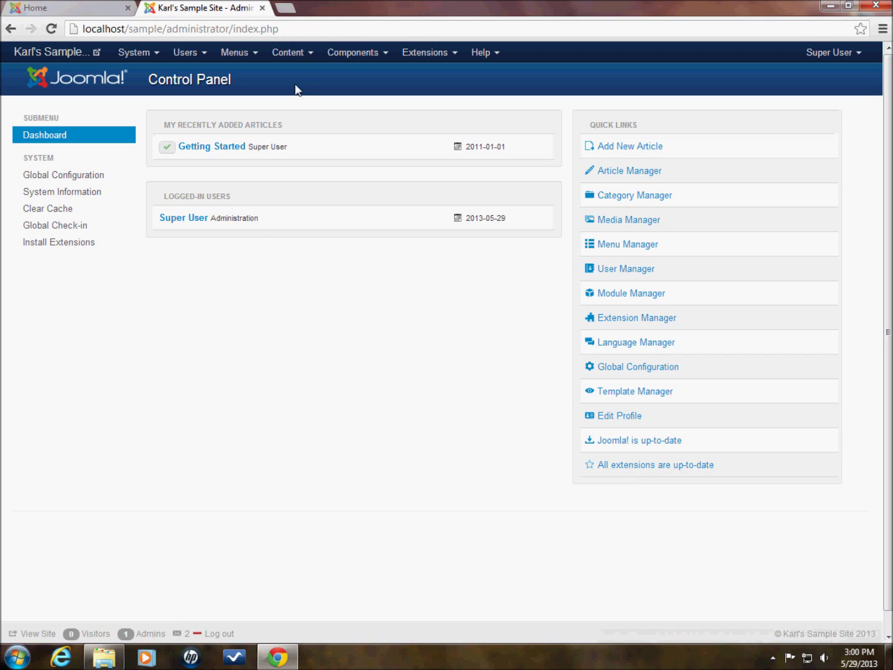
pyautogui.click(353, 55)
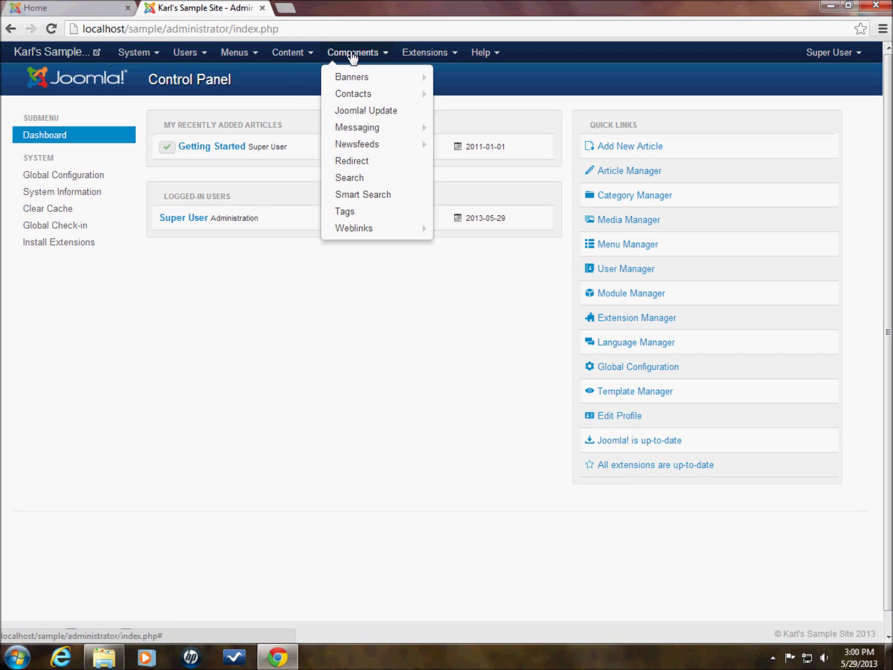
pyautogui.moveTo(366, 128)
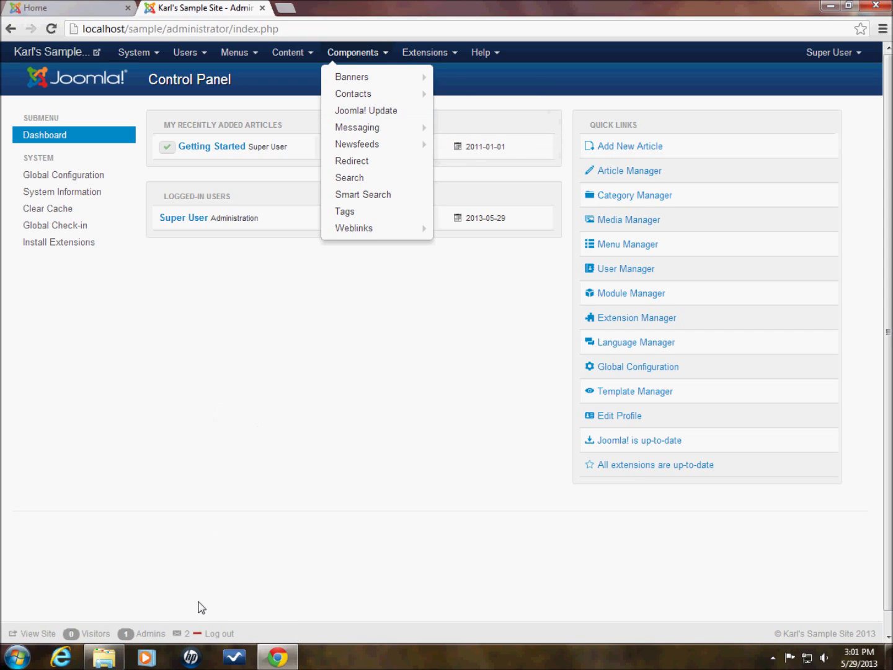
pyautogui.click(198, 639)
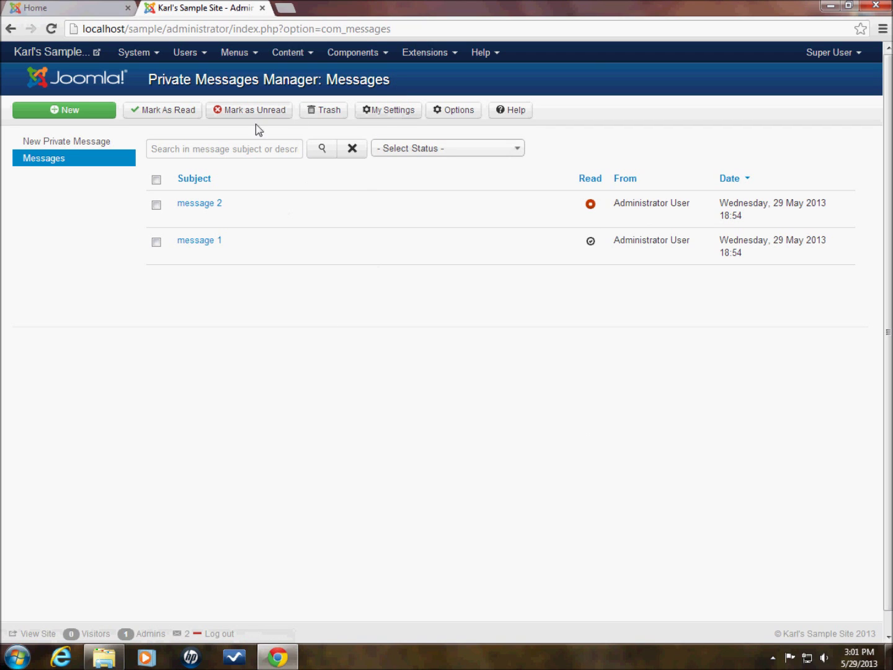
# - Open the Components menu from the inbox listing message 1 and message 2
pyautogui.click(351, 56)
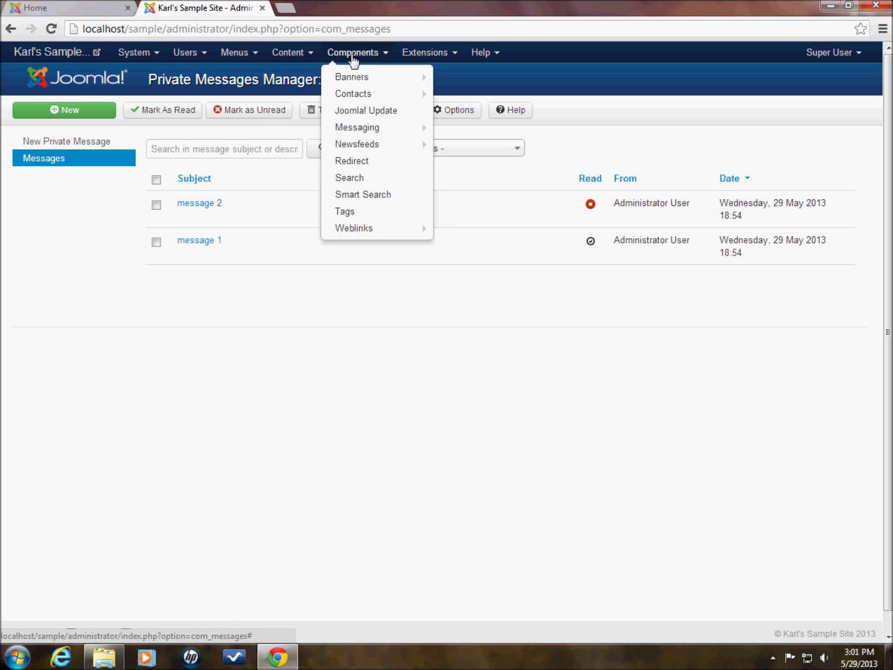
# - Start a new private message addressed to Administrator User
pyautogui.moveTo(360, 131)
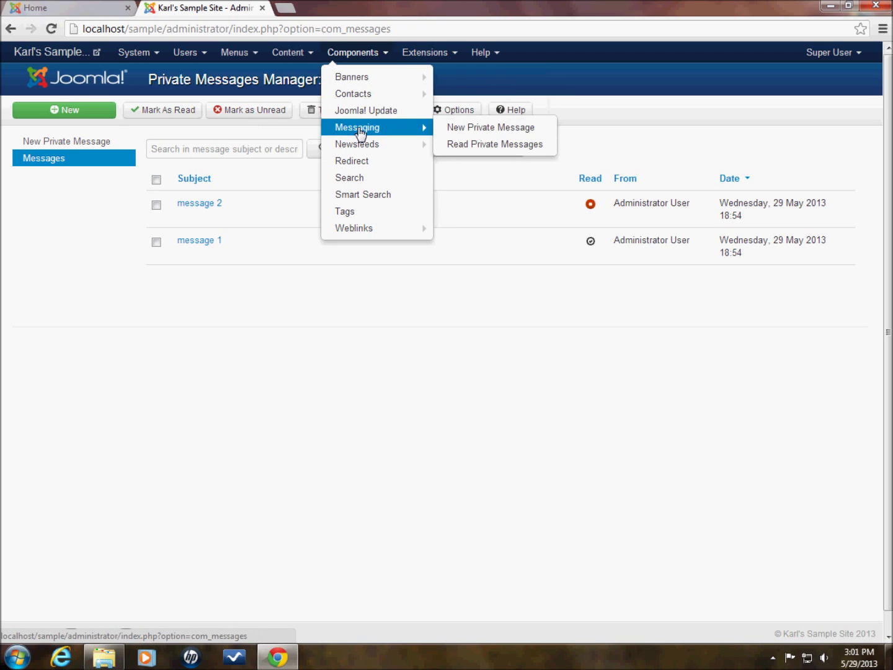
pyautogui.click(484, 131)
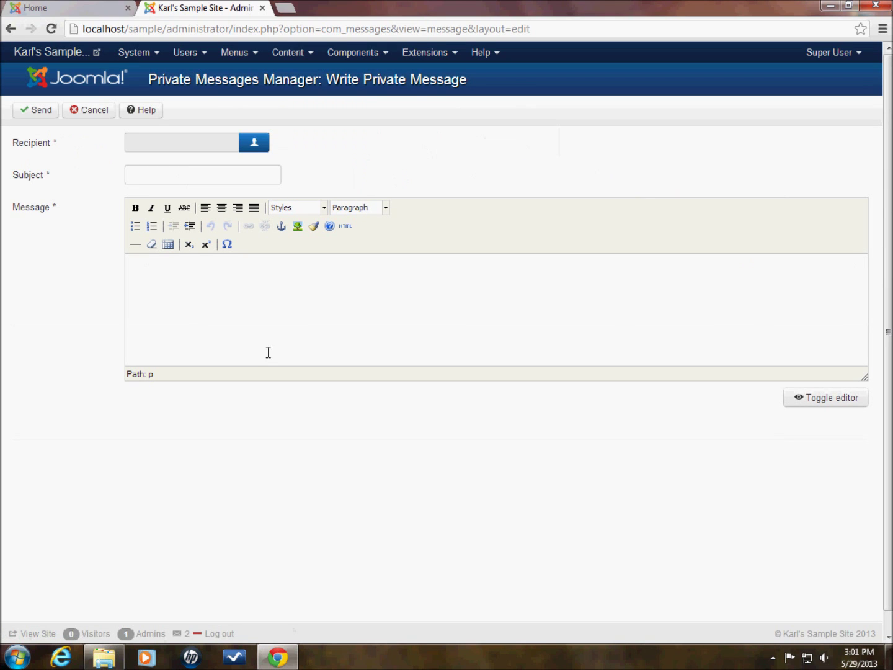
pyautogui.click(256, 147)
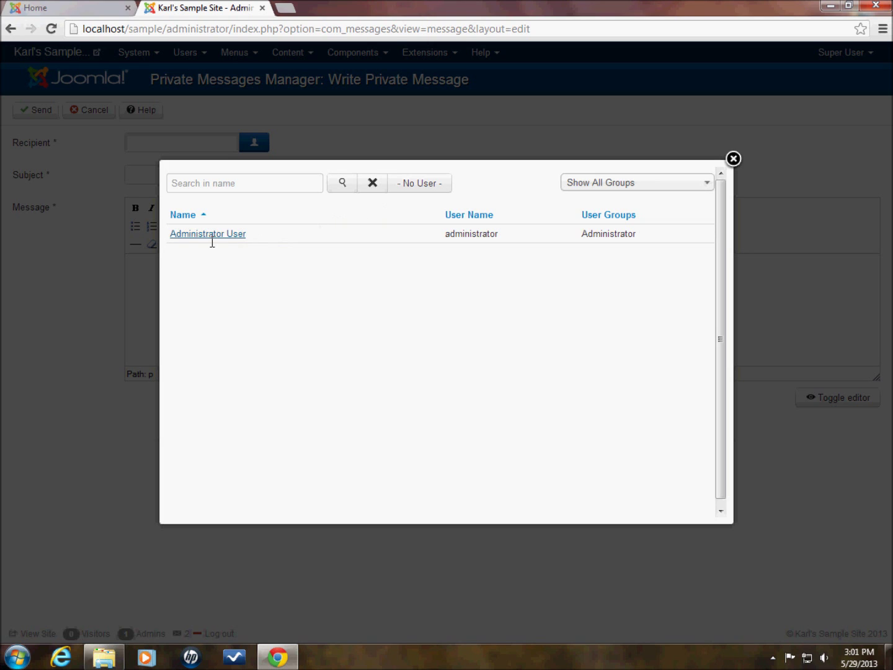
pyautogui.click(209, 235)
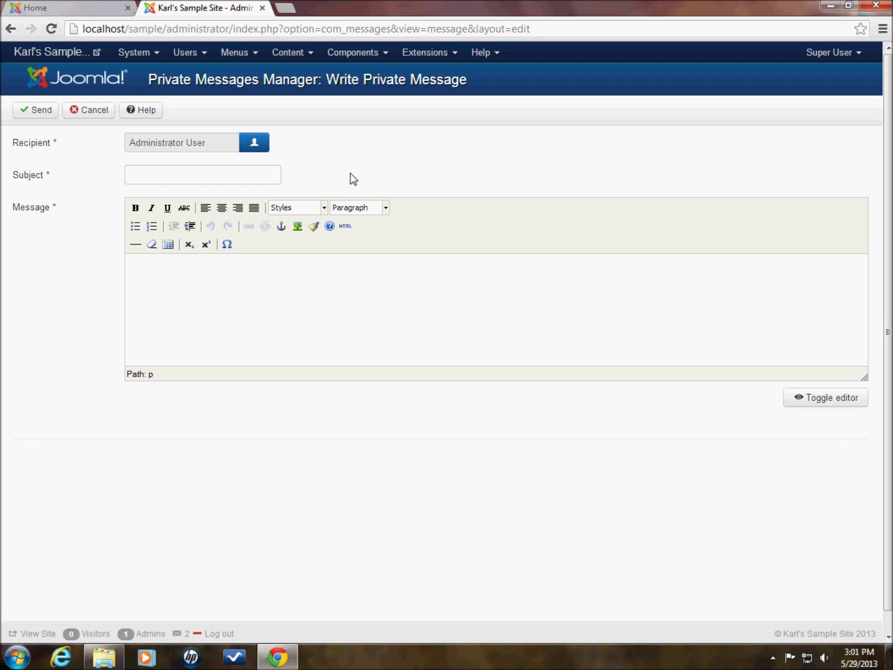
# - Enter subject 'asdl:kfjl:kasdf' and body 'al;ksdjfl;jasdkl;fjklasdfjkl;asdf', then send the message
pyautogui.click(210, 179)
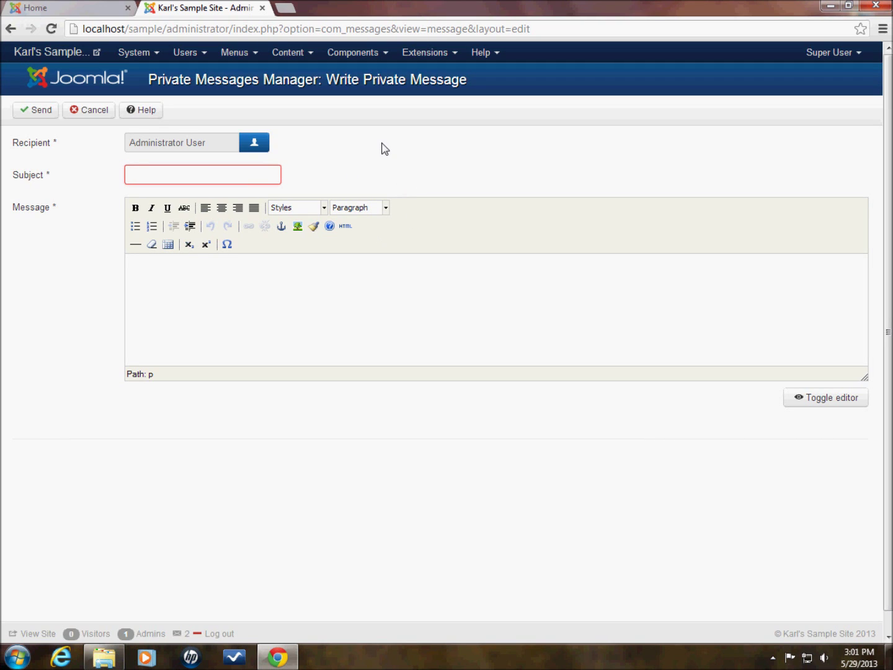
pyautogui.write('asdl:kfjl:kasdf')
pyautogui.press('Tab')
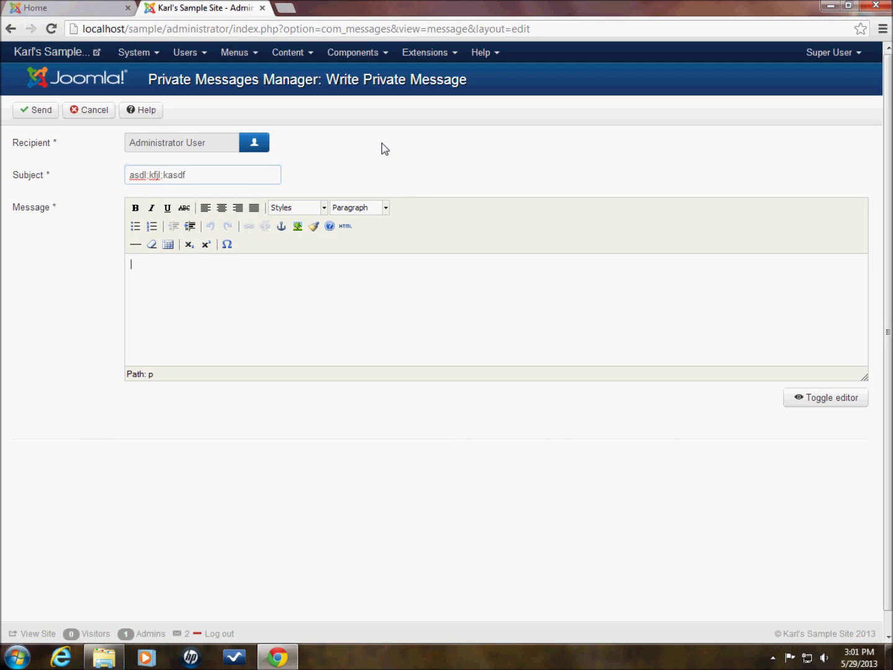
pyautogui.write('al;ksdjfl;jasdkl;fjklasdfjkl;asdf')
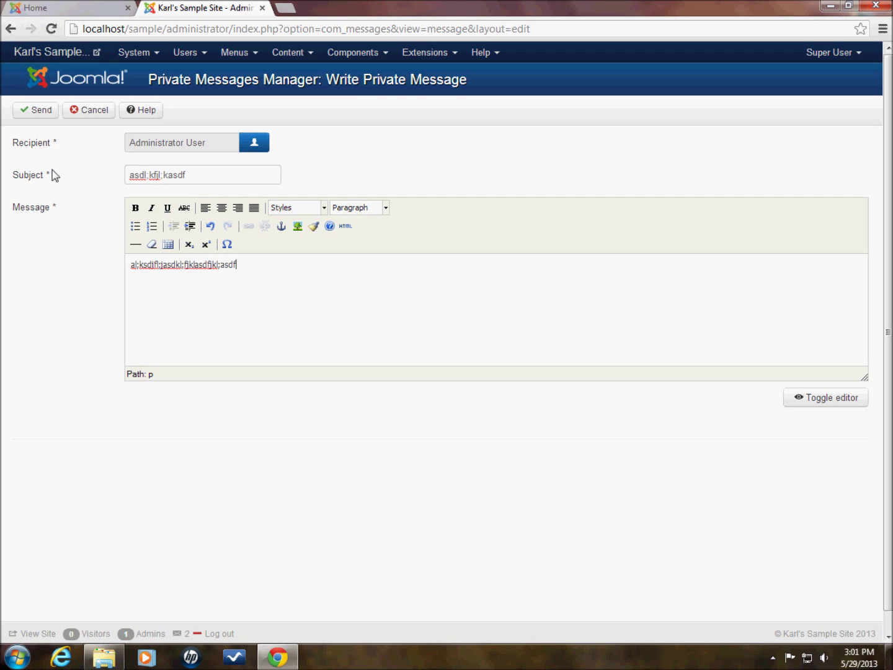
pyautogui.click(41, 111)
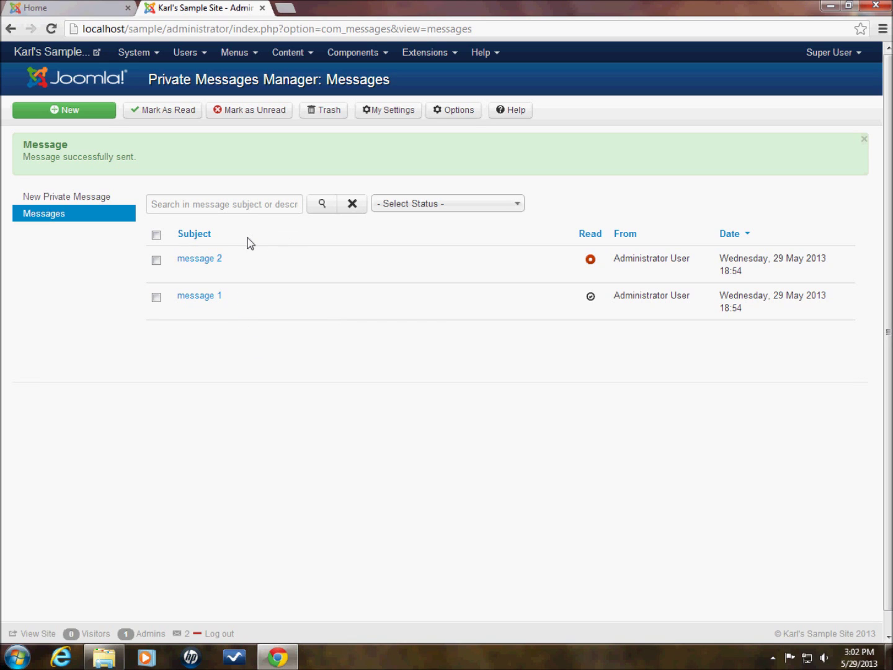
# - Go to Components > Messaging > Read Private Messages to view the inbox
pyautogui.click(358, 55)
pyautogui.moveTo(369, 128)
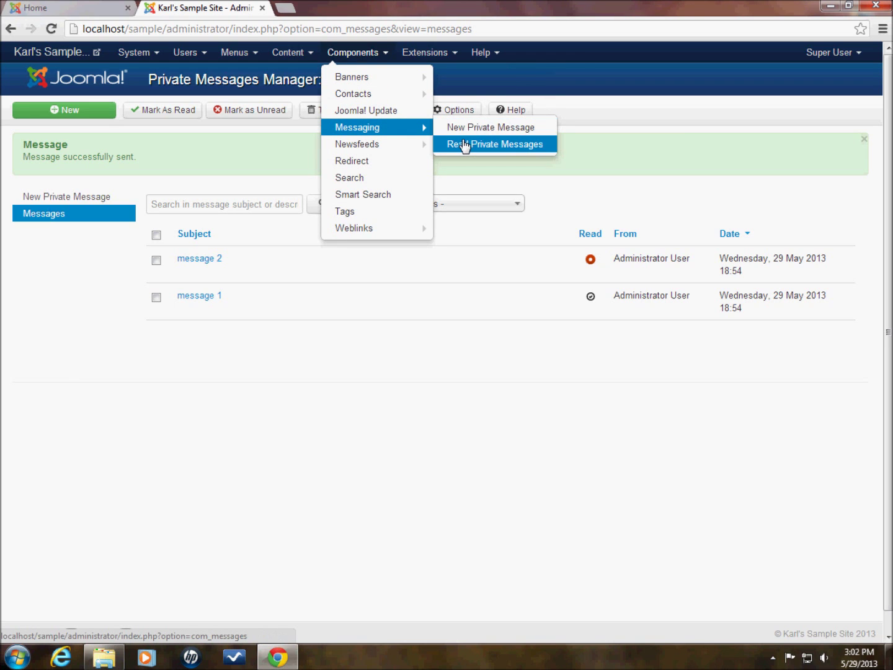
pyautogui.click(289, 154)
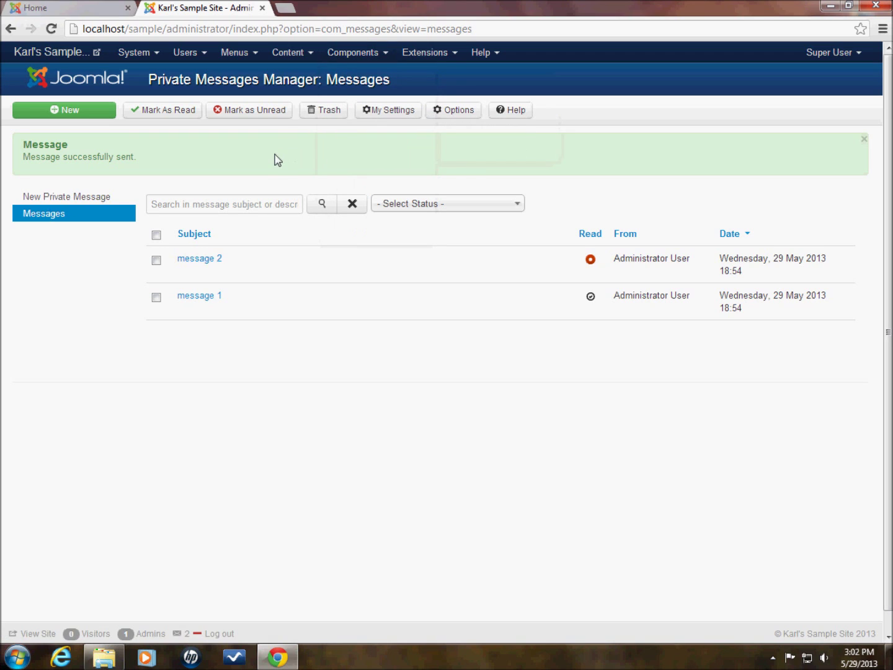
# - In messaging Options, set Manager's Configure and Access Administration Interface to Allowed and Save & Close
pyautogui.click(453, 115)
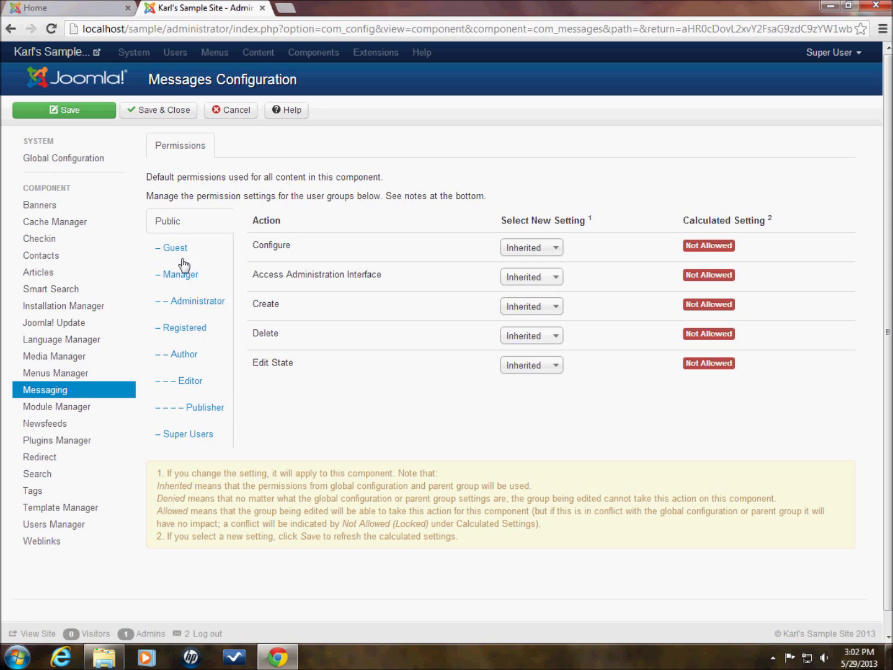
pyautogui.click(199, 301)
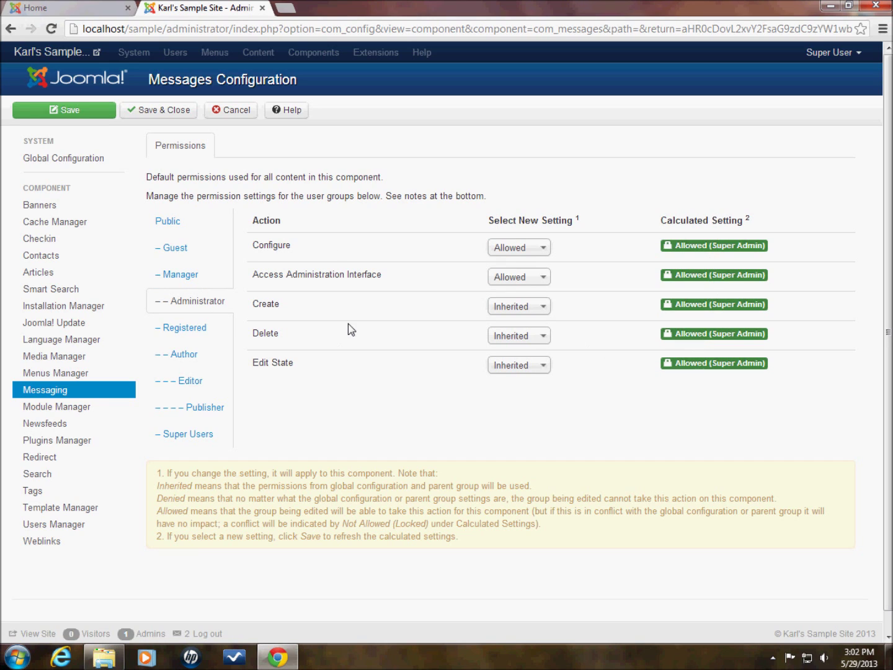
pyautogui.click(188, 275)
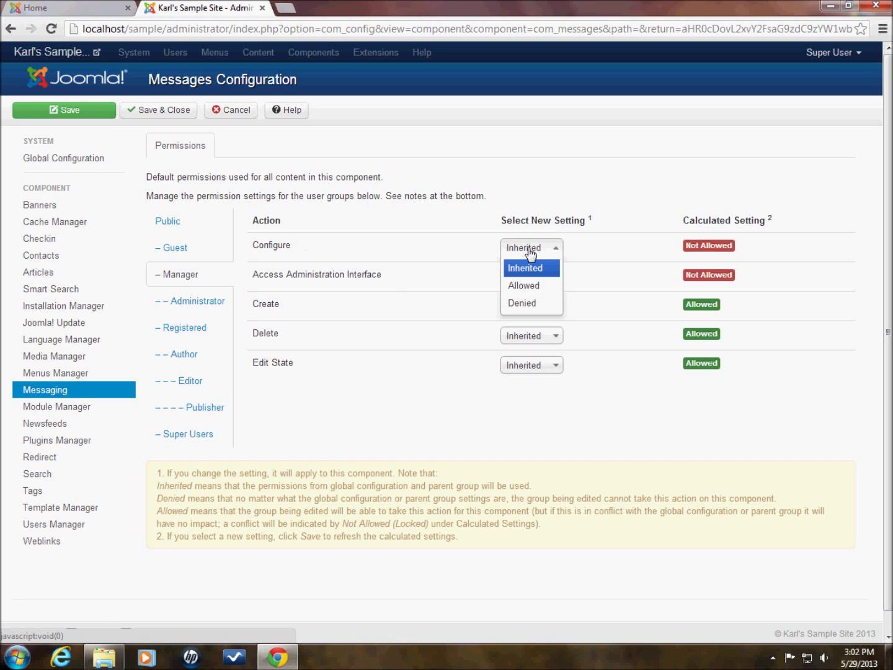
pyautogui.click(524, 286)
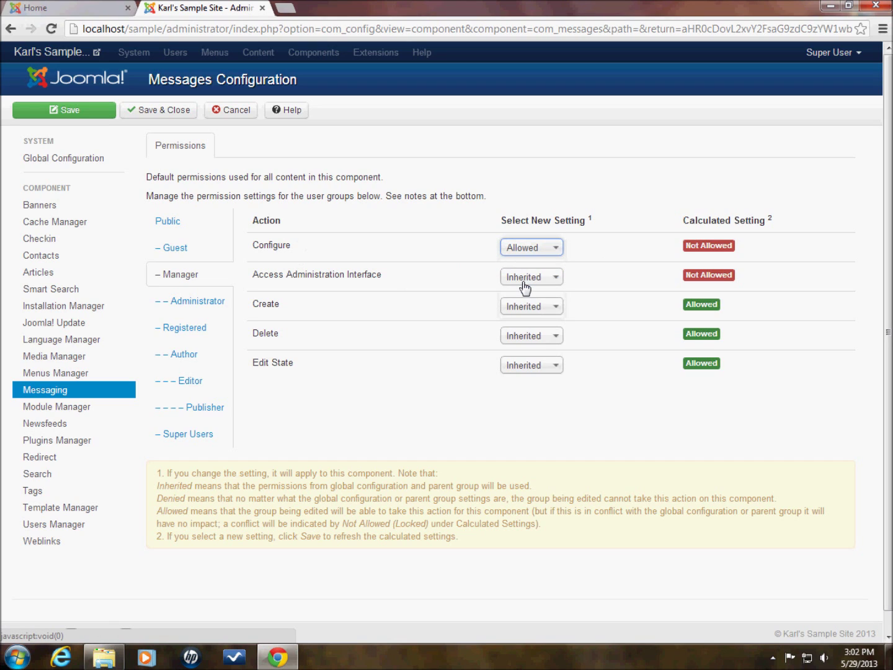
pyautogui.click(525, 282)
pyautogui.click(525, 315)
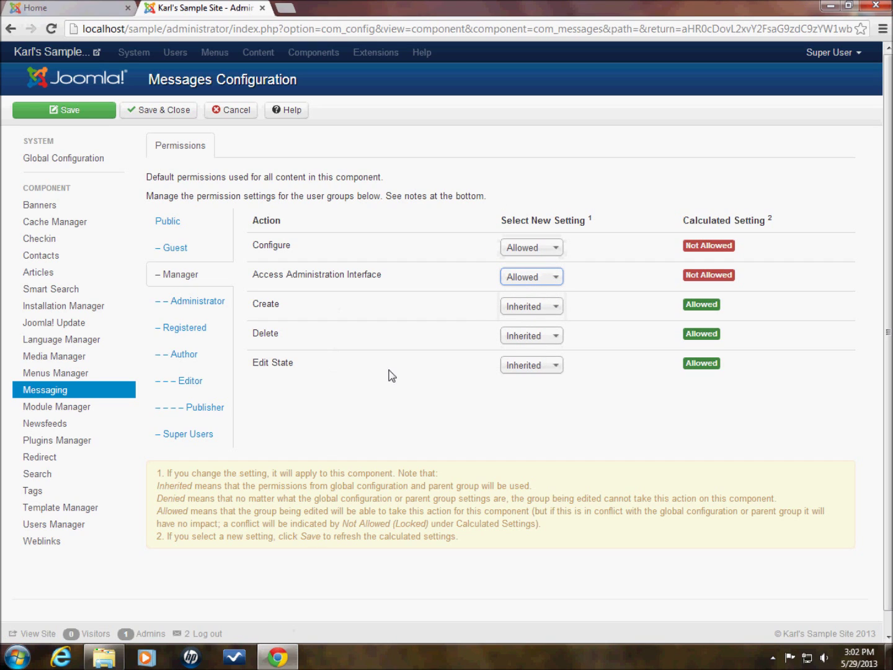
pyautogui.click(171, 115)
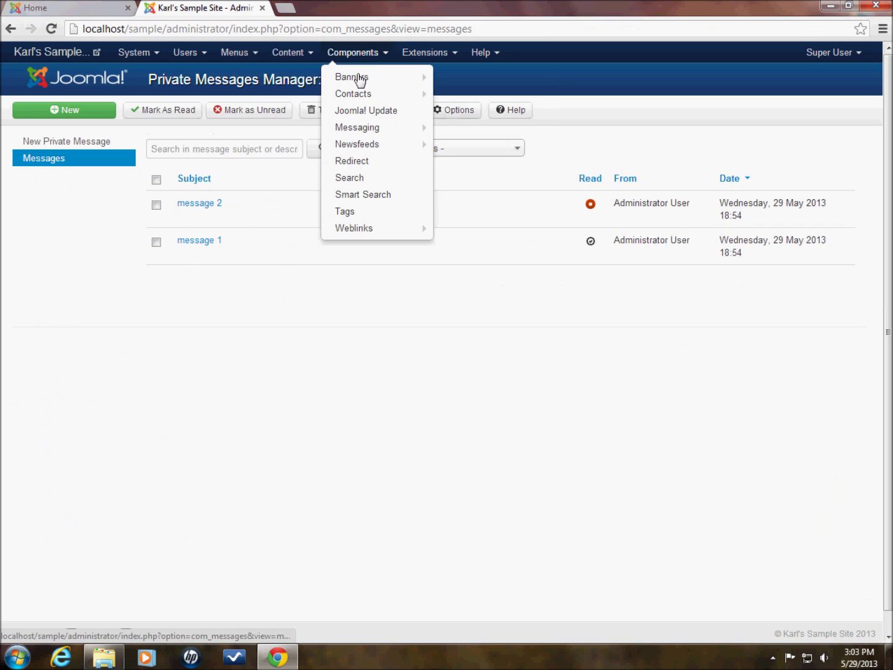
# - Start a new private message with Manager User selected as recipient
pyautogui.moveTo(361, 126)
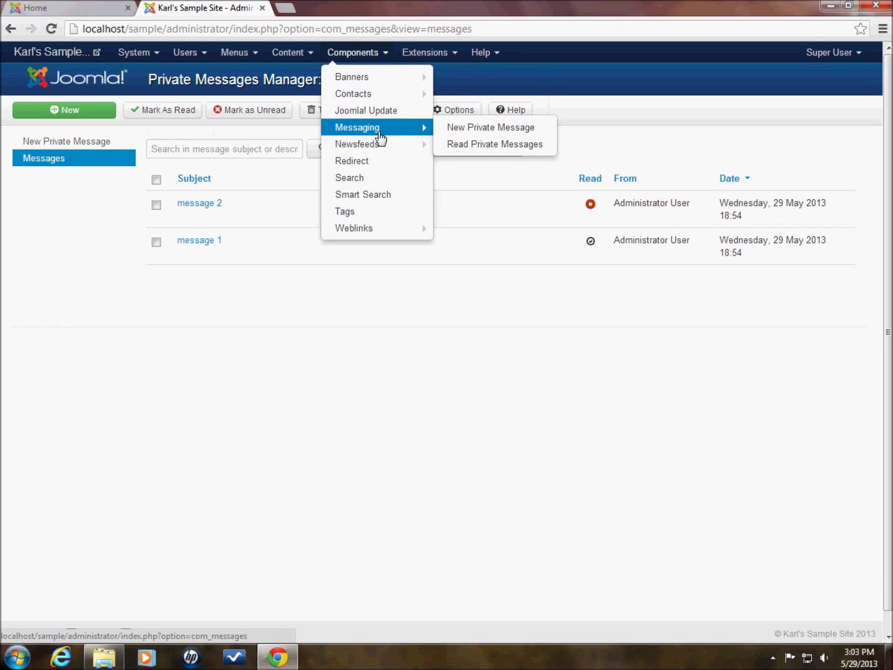
pyautogui.click(521, 128)
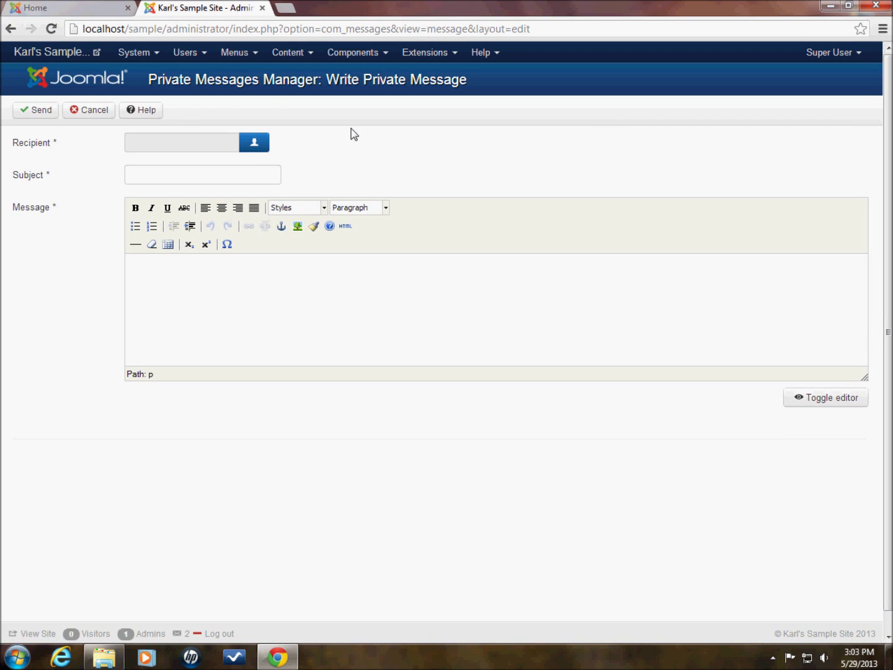
pyautogui.click(254, 148)
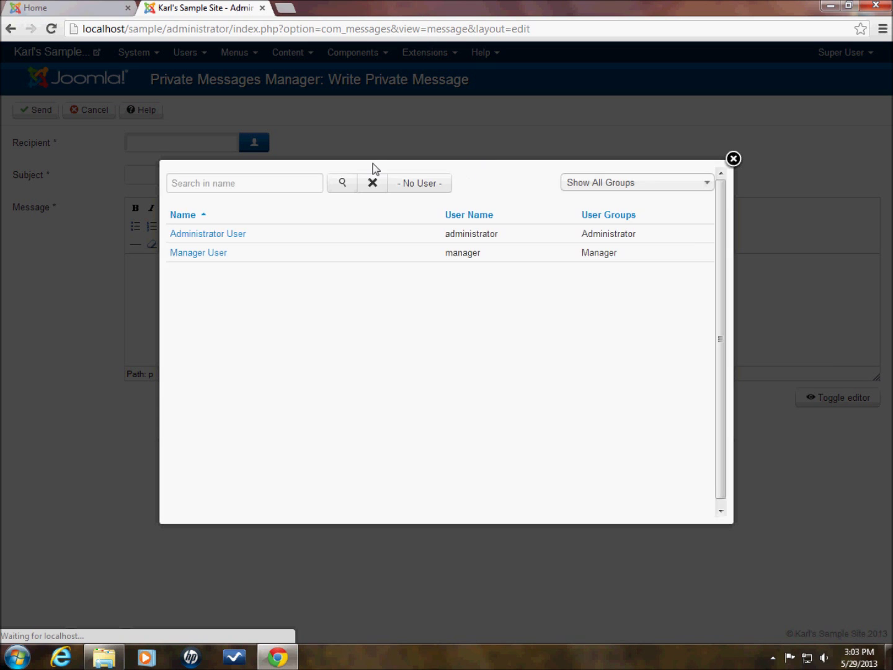
pyautogui.click(198, 253)
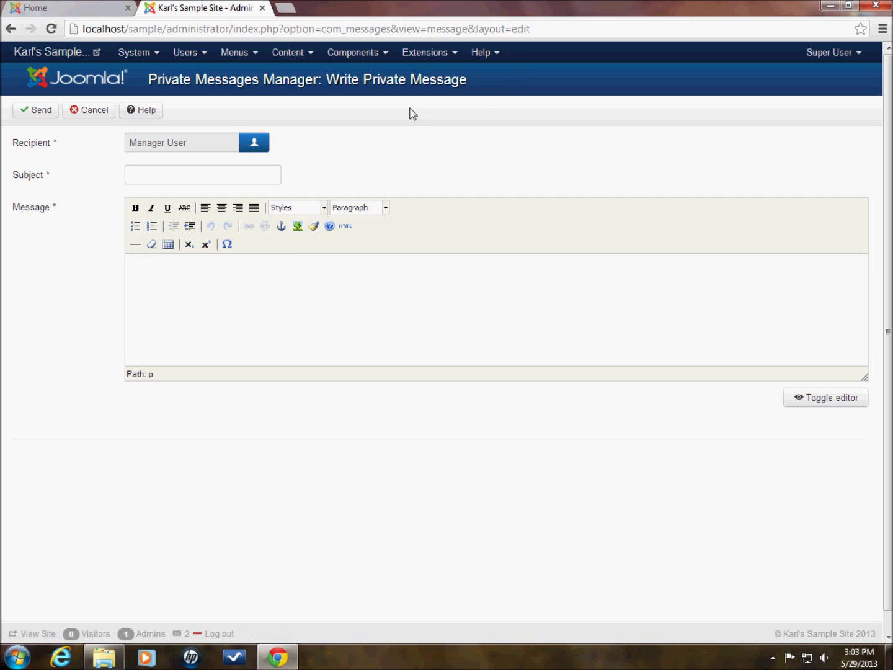
# - Open and dismiss the Components menu without choosing anything, then bring it up again
pyautogui.click(357, 54)
pyautogui.moveTo(355, 130)
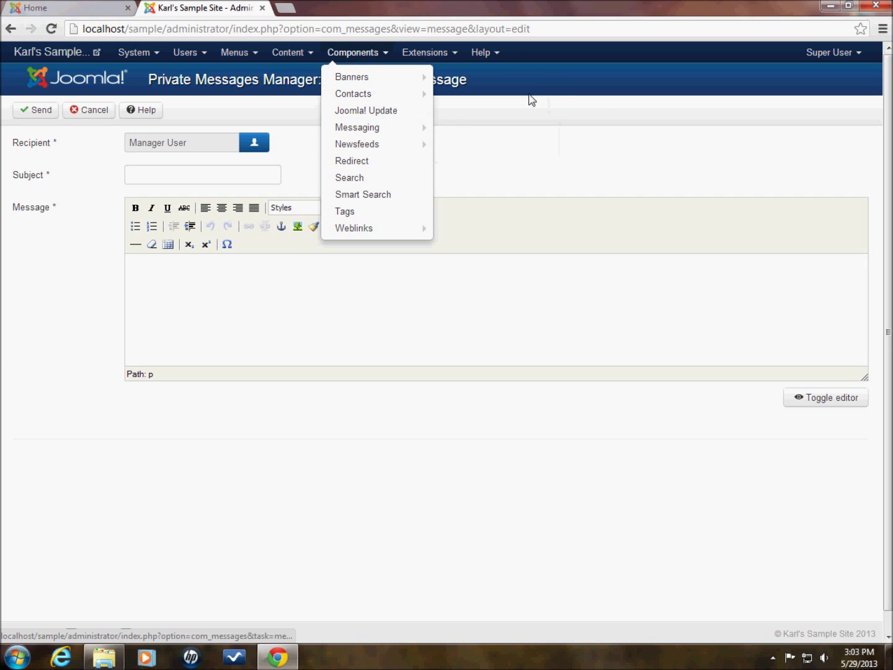
pyautogui.click(575, 175)
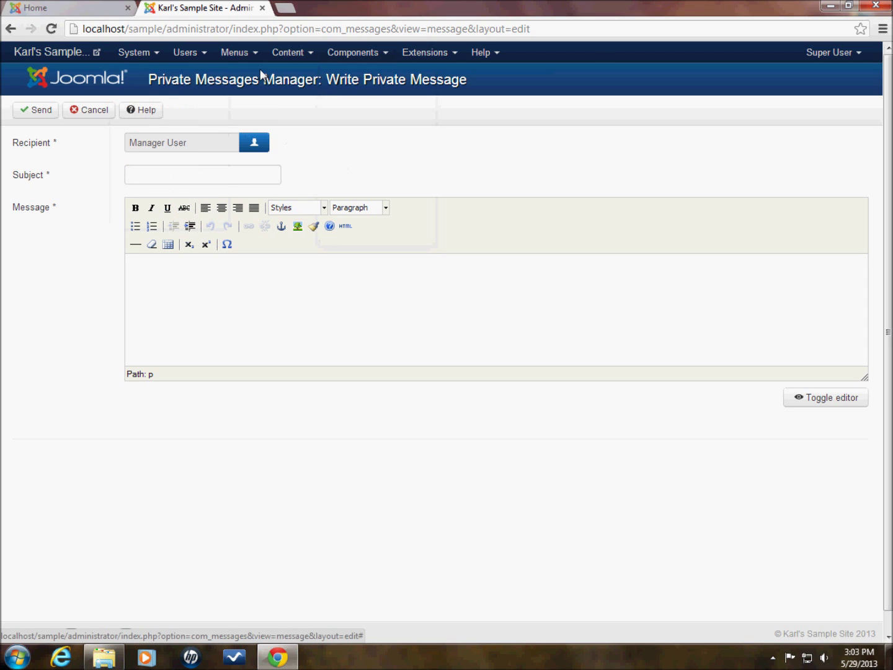
pyautogui.moveTo(355, 57)
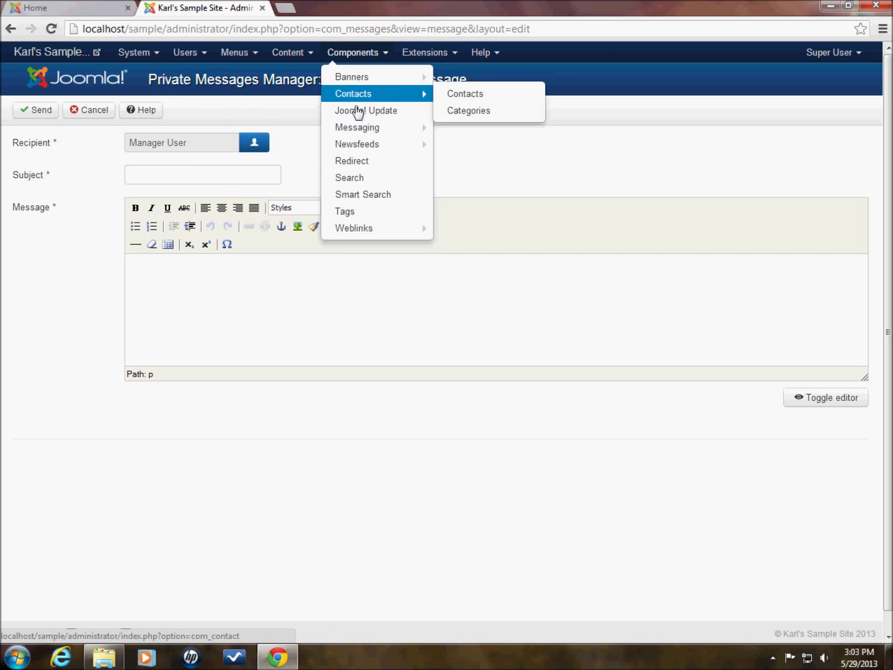
pyautogui.moveTo(360, 129)
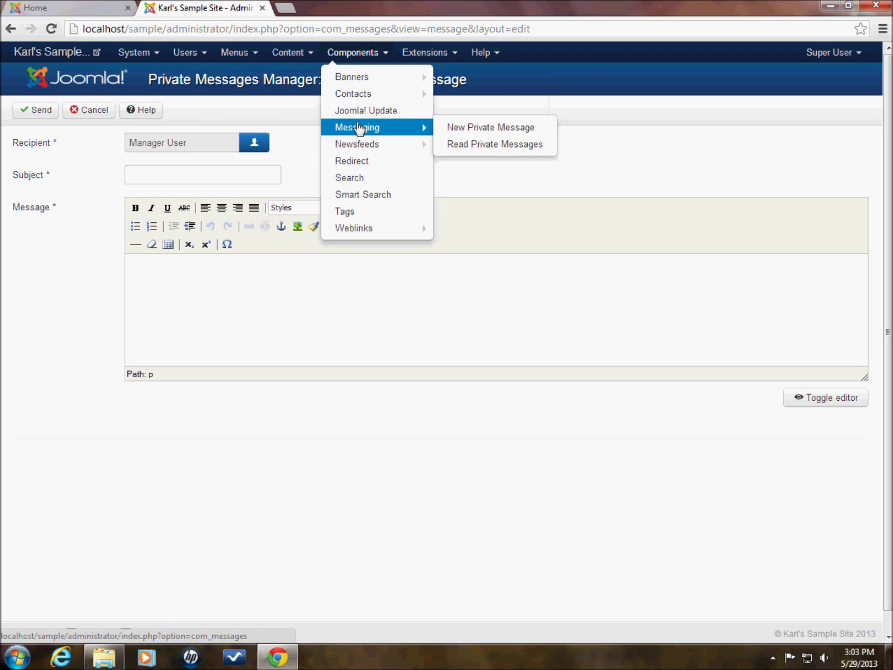
# - Go to Read Private Messages and open the Messaging Options permissions page
pyautogui.click(494, 145)
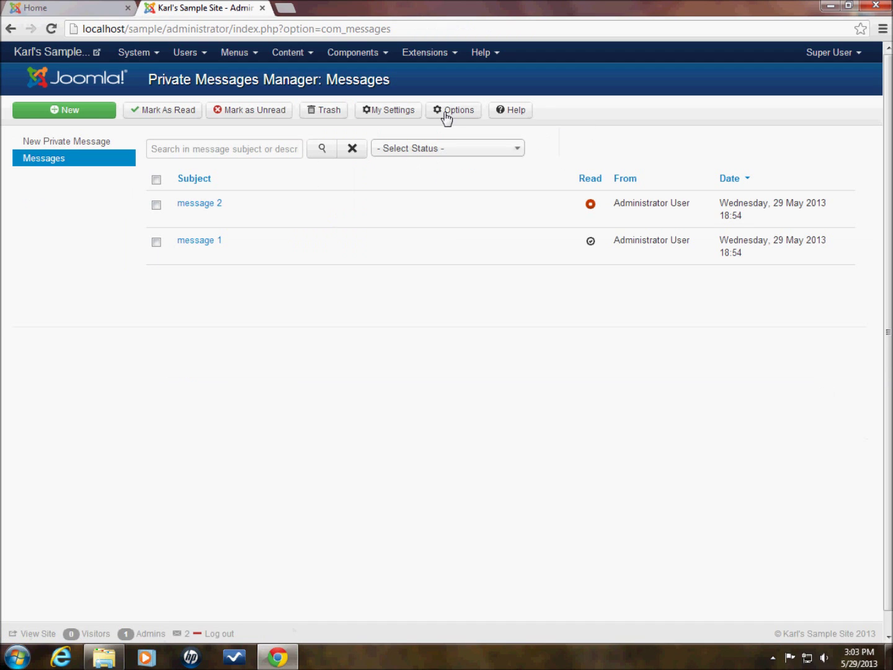
pyautogui.click(447, 112)
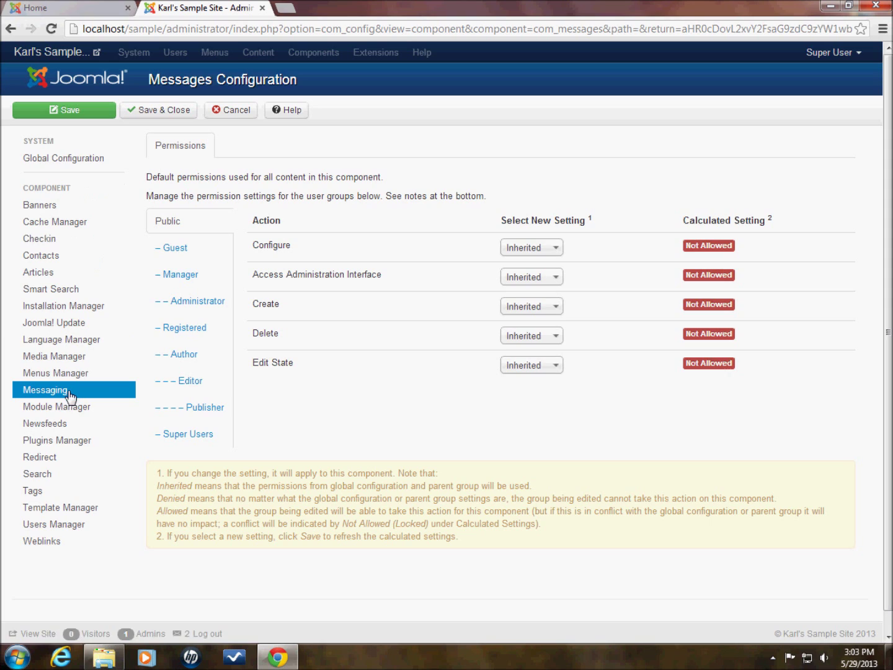
# - After viewing Administrator's permissions, reset Manager's Access Administration Interface and Configure to Inherited, then Save & Close
pyautogui.click(187, 301)
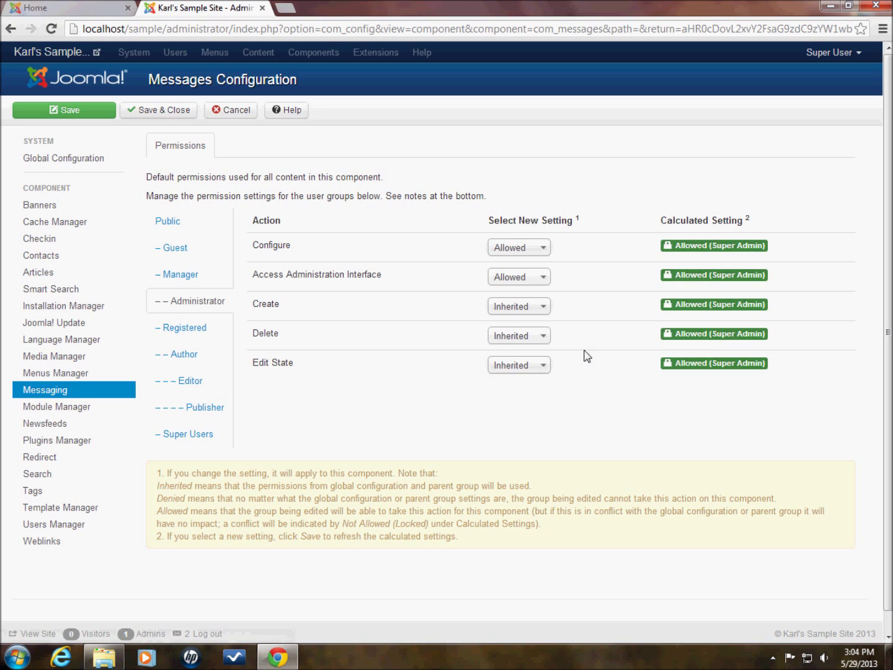
pyautogui.click(181, 273)
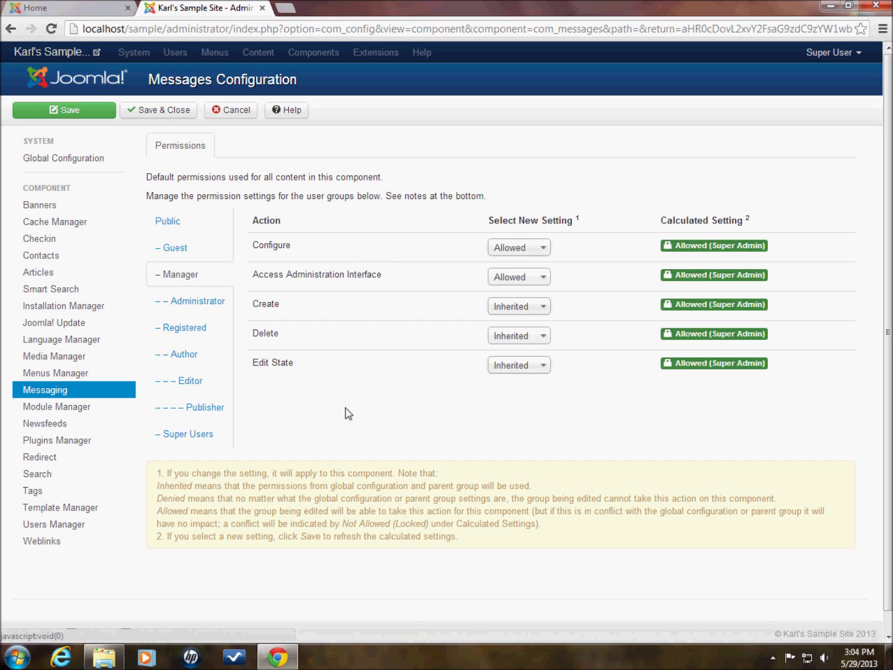
pyautogui.click(525, 286)
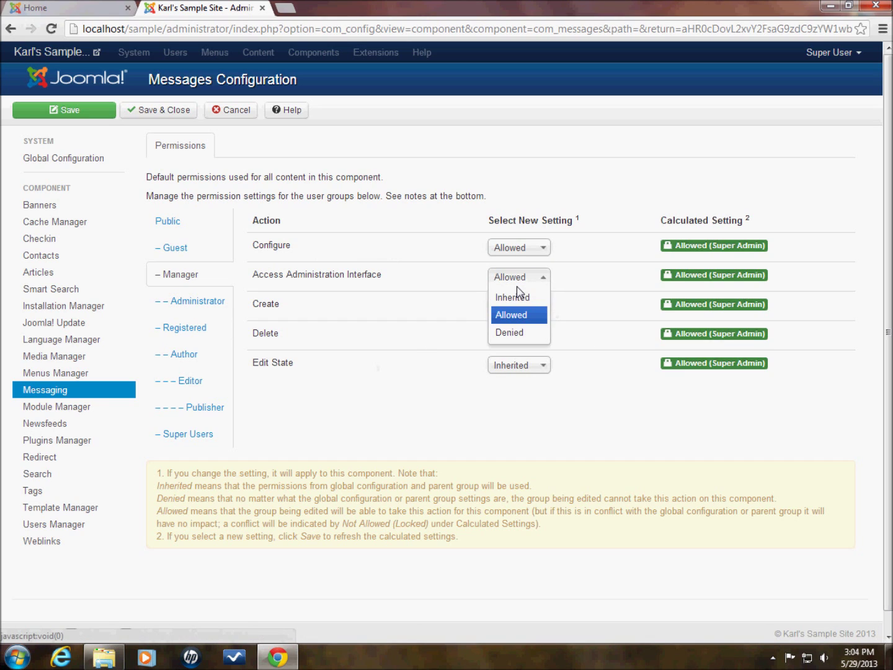
pyautogui.click(518, 296)
pyautogui.click(519, 254)
pyautogui.click(514, 245)
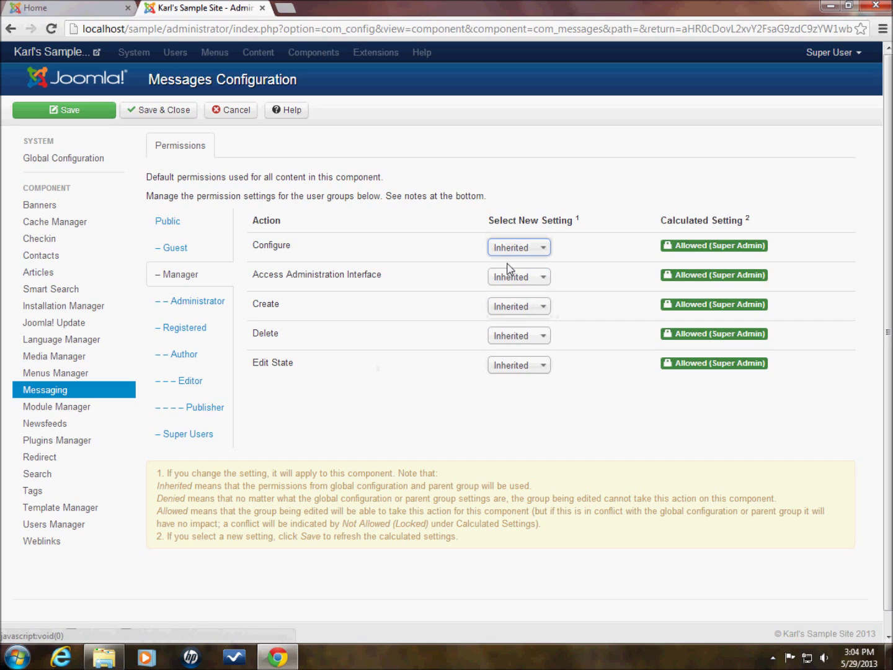
pyautogui.click(176, 112)
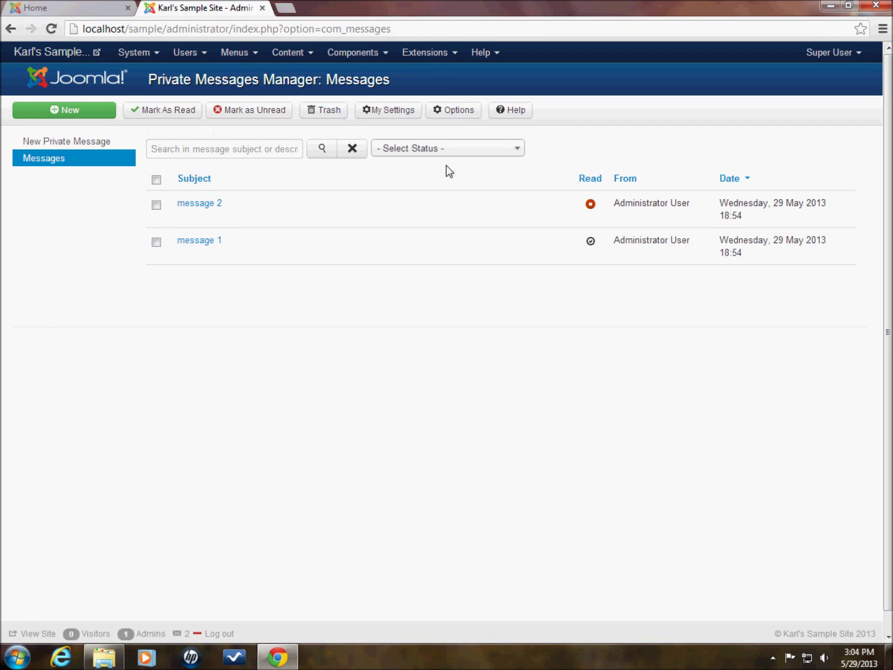
# - Open My Settings to review Lock Inbox, Email New Messages and the 7-day auto-purge
pyautogui.click(380, 114)
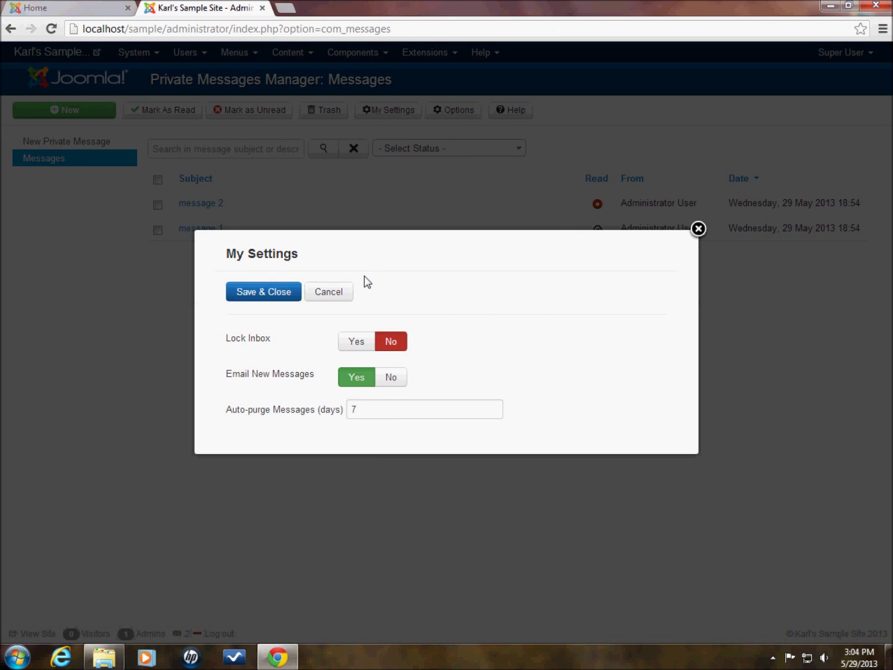
pyautogui.moveTo(299, 379)
# - Switch Lock Inbox to Yes then back to No, check auto-purge days, and close the settings
pyautogui.click(368, 343)
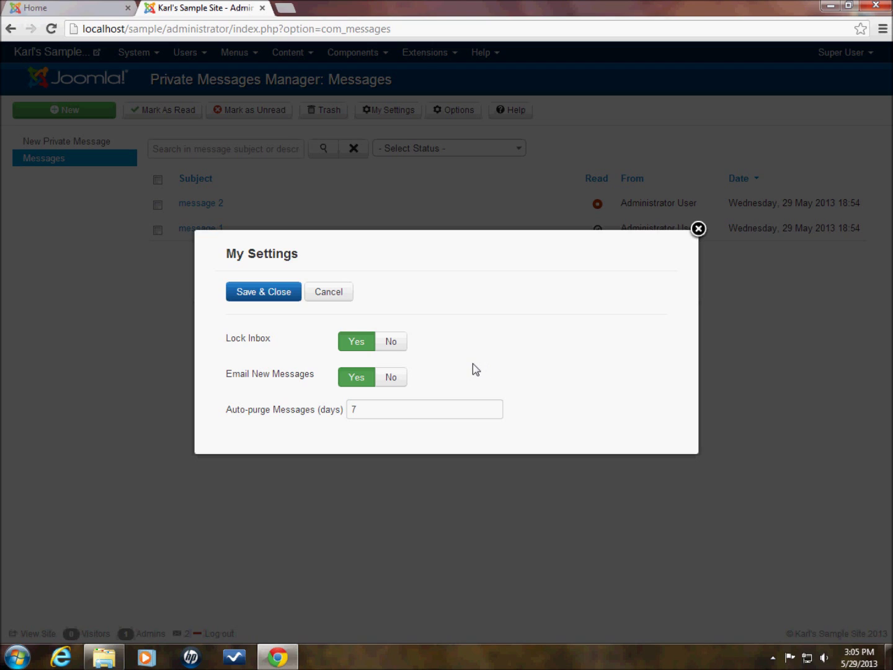
pyautogui.click(391, 342)
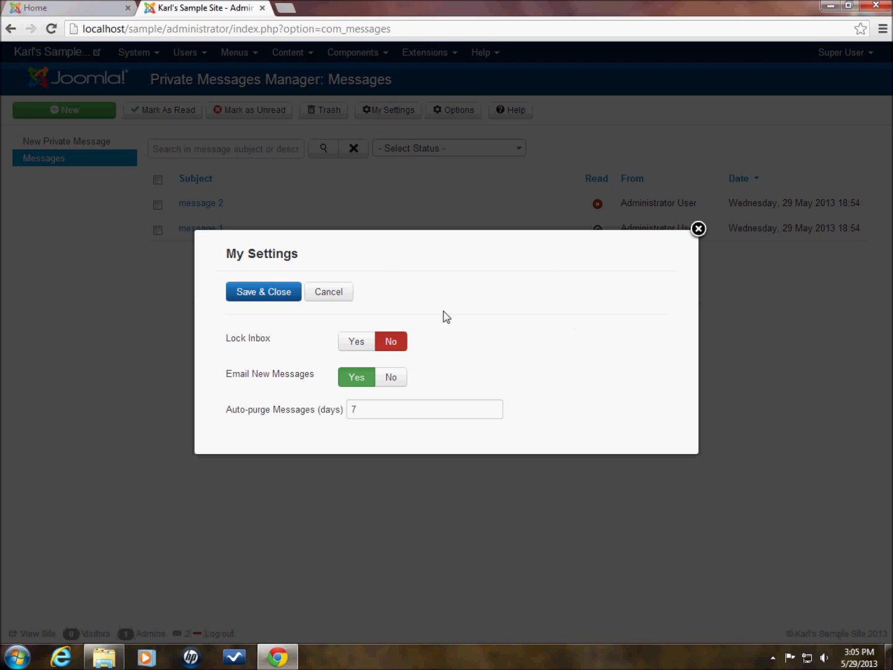
pyautogui.click(377, 416)
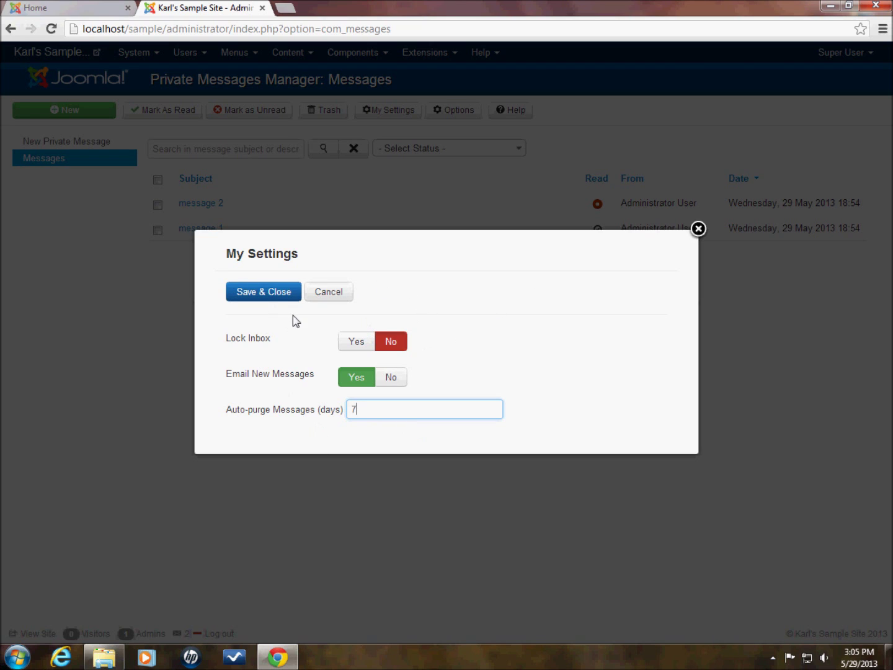
pyautogui.click(335, 298)
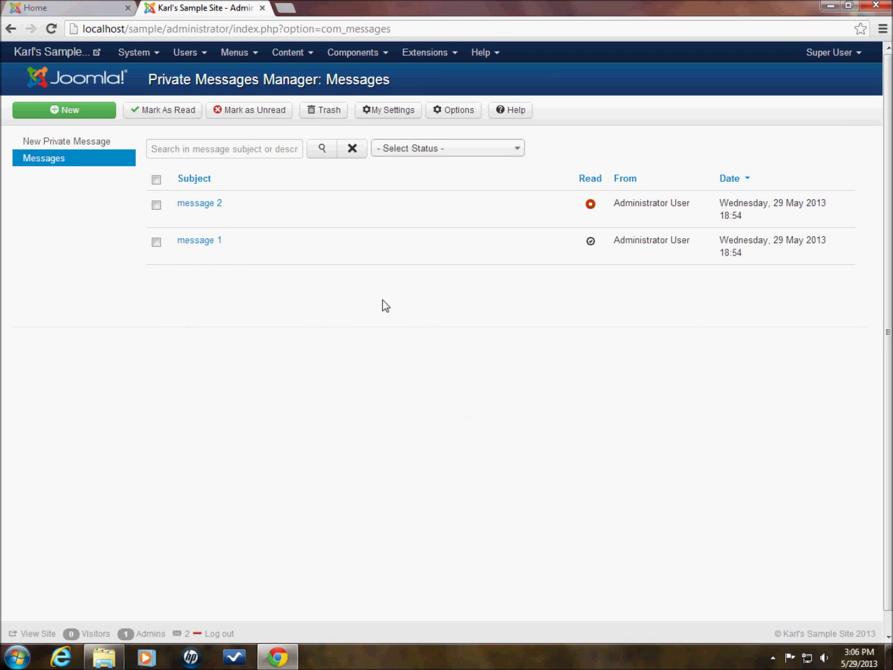